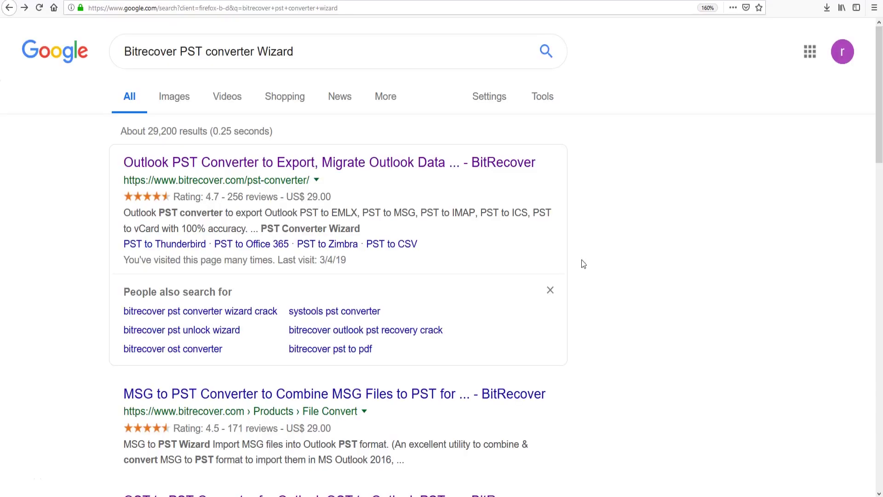
Step: Download the 24.3 MB PST Converter Wizard installer from BitRecover and run the exe
left_click(279, 171)
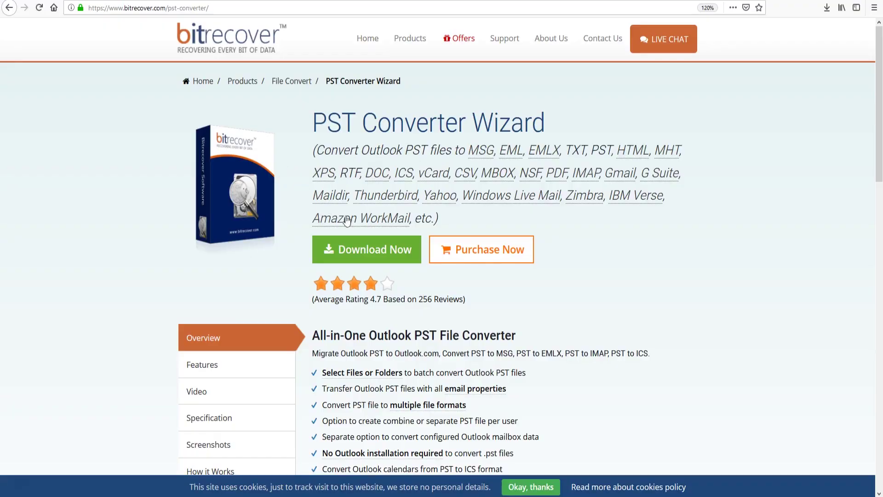
left_click(377, 252)
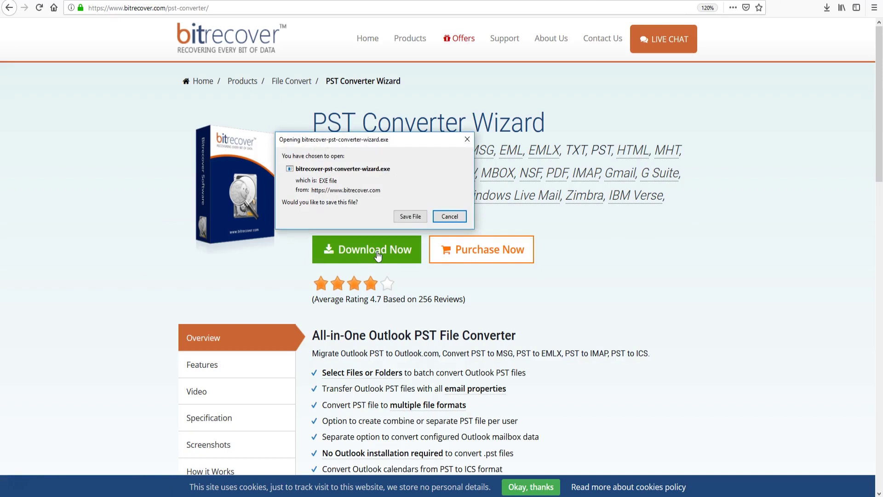
left_click(412, 217)
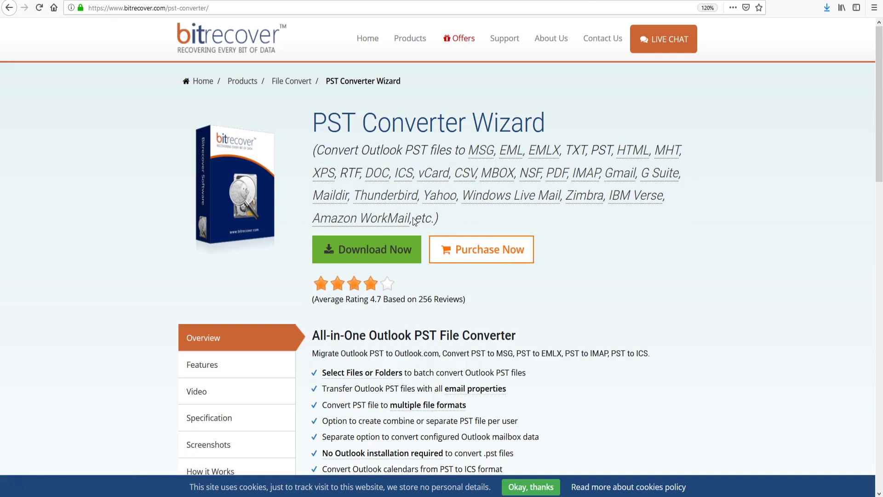
left_click(827, 8)
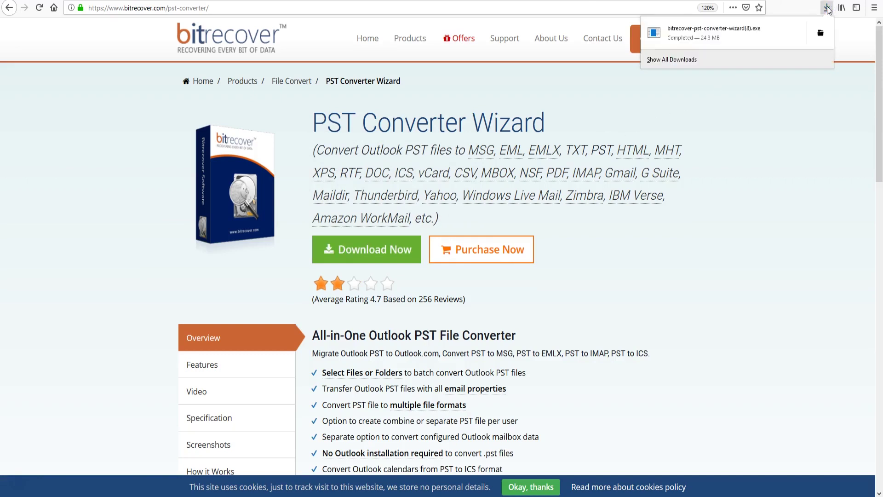
left_click(726, 35)
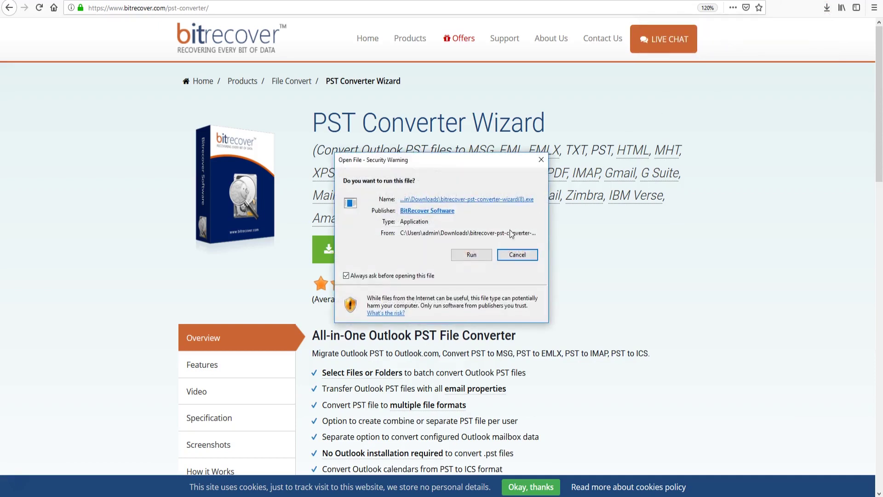
Step: Install PST Converter Wizard v10.8 in English with default location and icons, then launch it
left_click(481, 257)
left_click(461, 268)
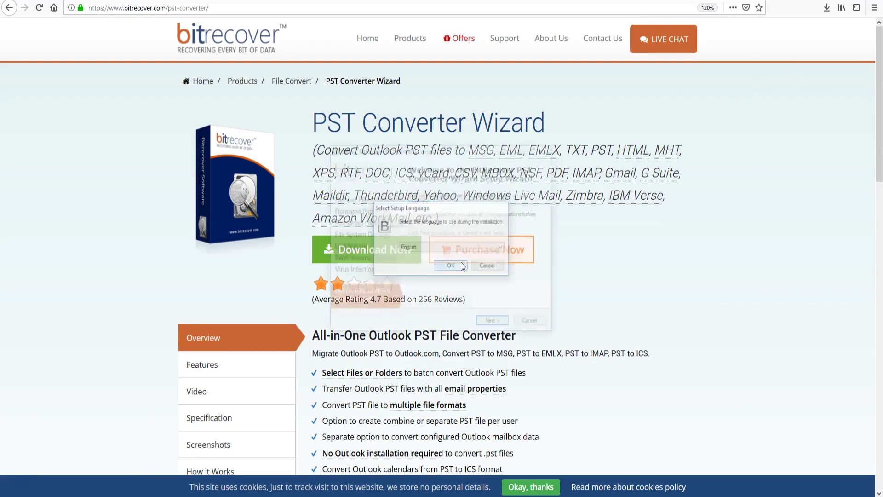
left_click(493, 323)
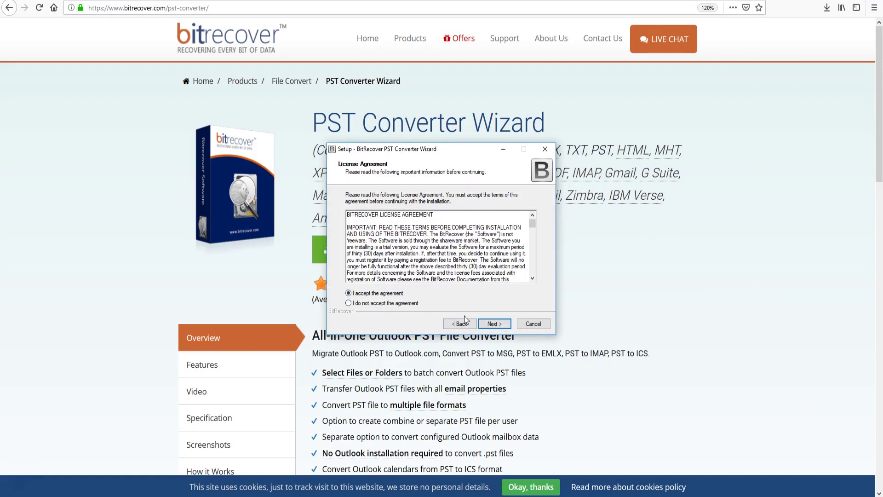
left_click(503, 325)
left_click(494, 324)
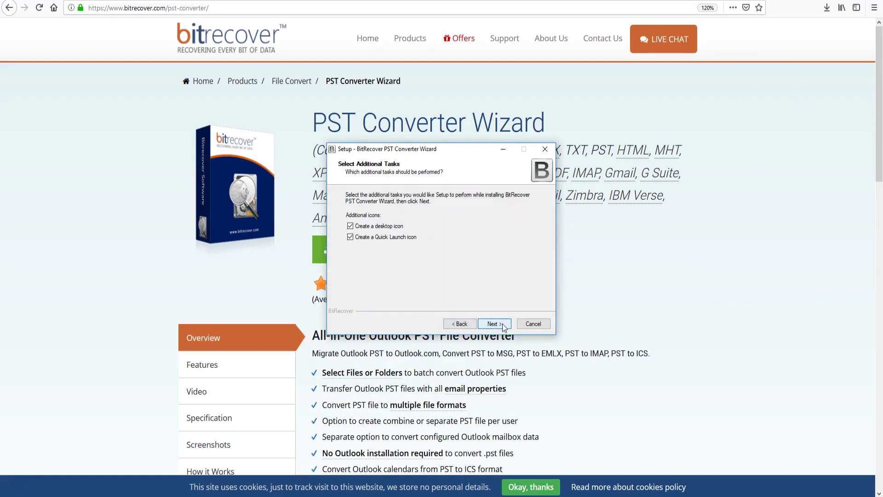
left_click(493, 324)
left_click(493, 324)
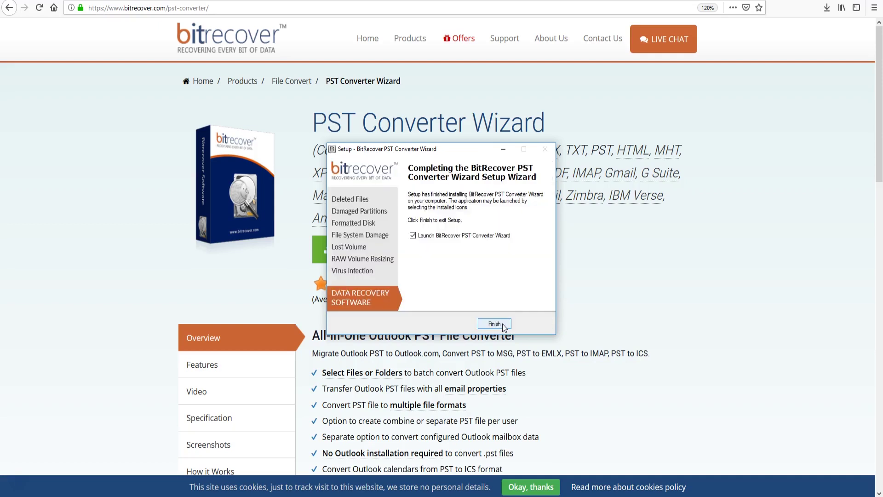
left_click(503, 324)
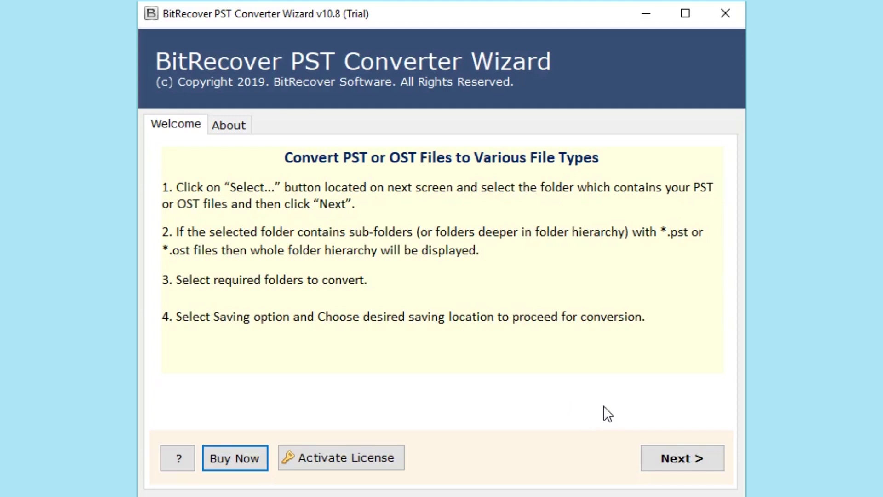
Step: Choose to select the Outlook mailbox data manually instead of auto-detected data
left_click(709, 456)
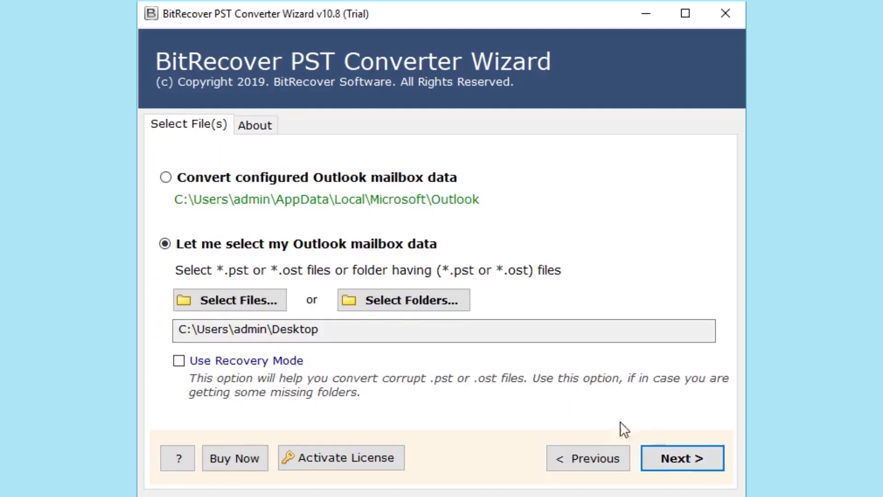
left_click(166, 177)
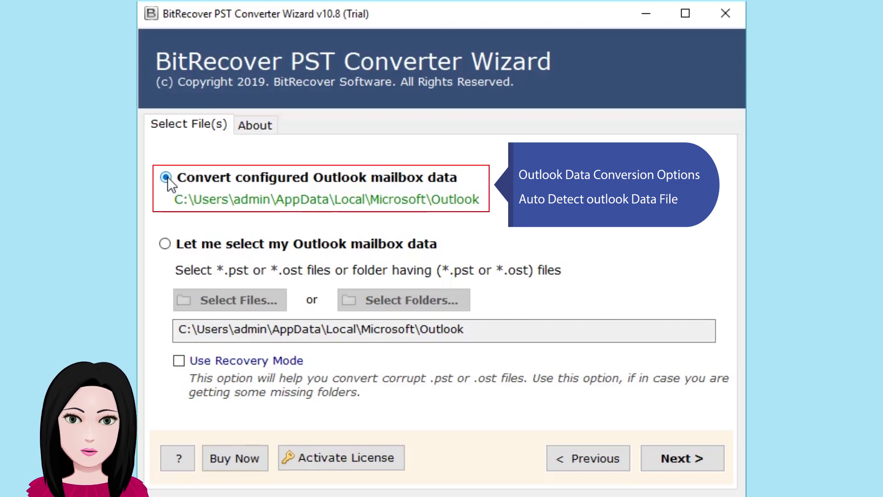
left_click(165, 243)
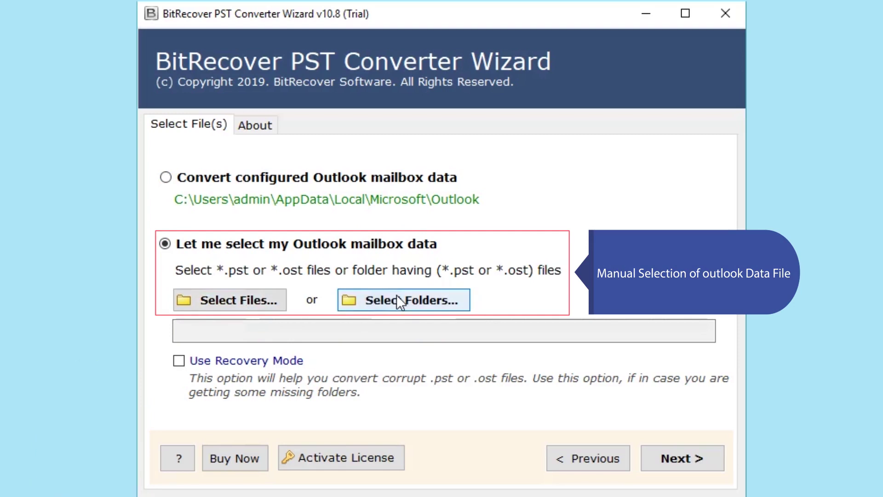
left_click(235, 299)
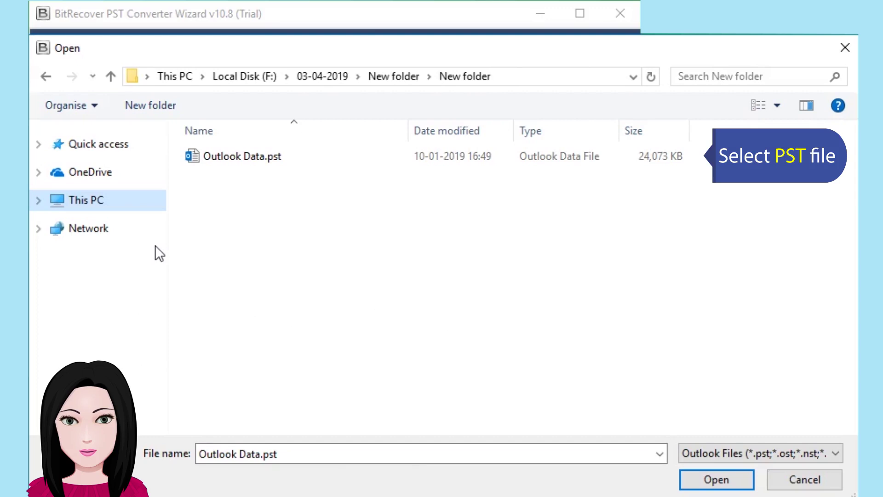
Step: Load Outlook Data.pst and tick all its mailbox folders under the F:\ root
left_click(238, 160)
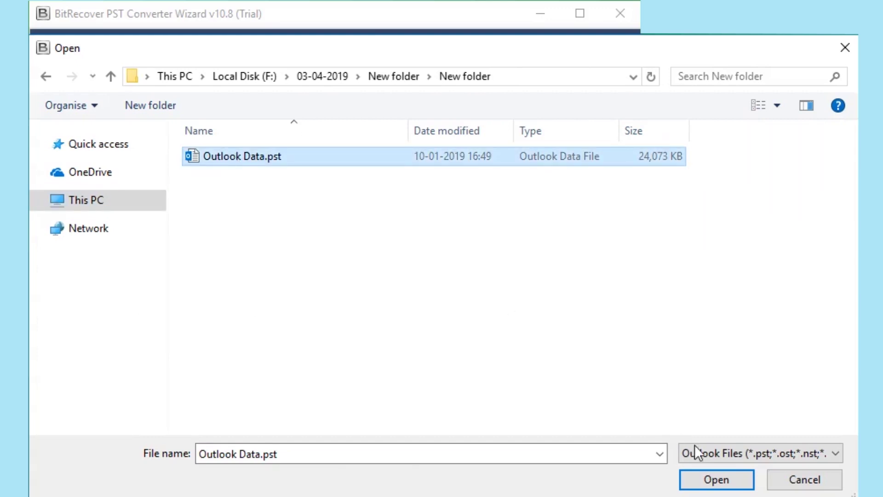
left_click(717, 480)
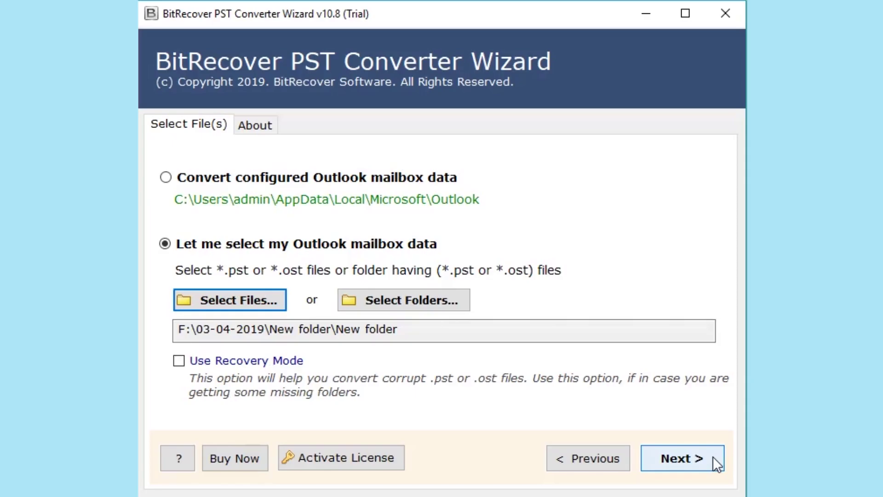
left_click(713, 457)
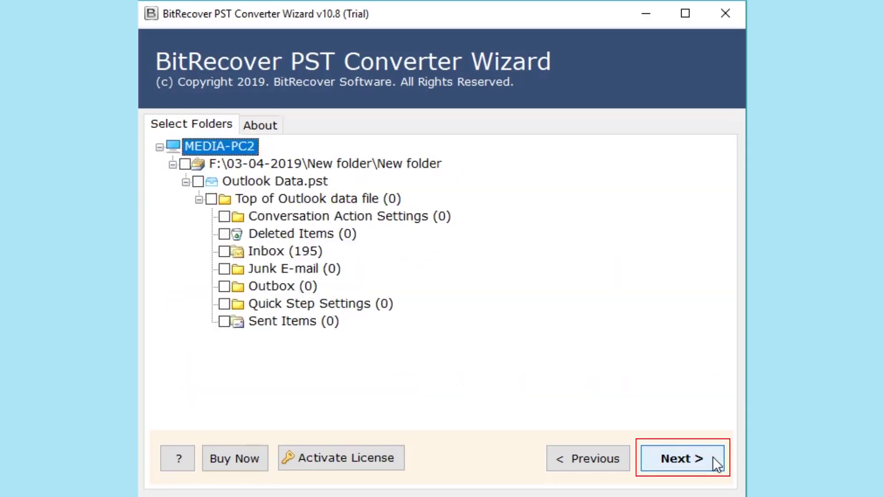
left_click(187, 163)
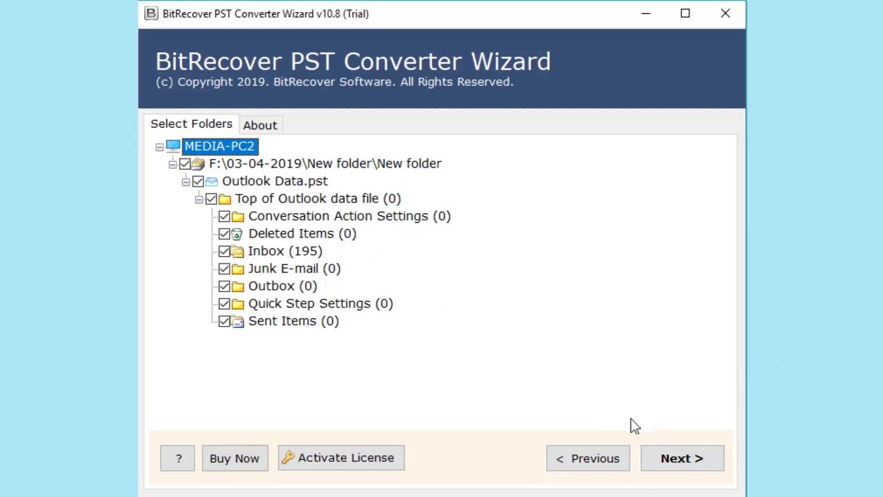
Step: Choose TXT as the output format for the conversion
left_click(712, 459)
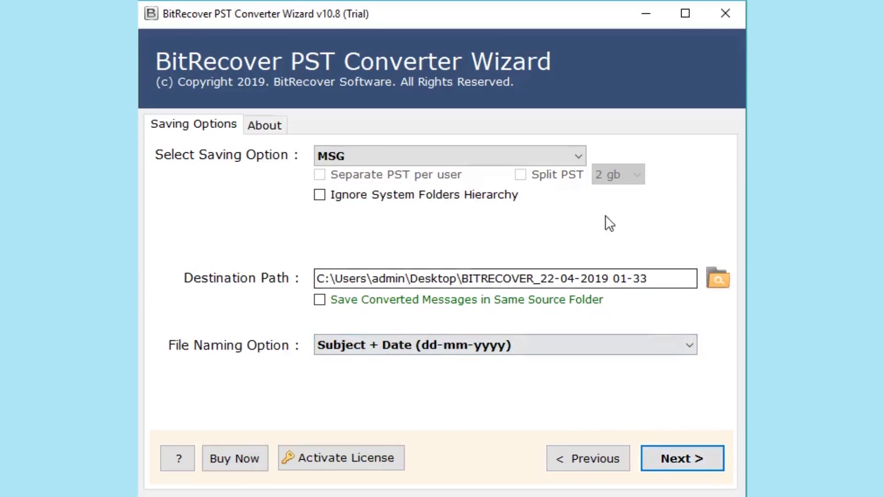
left_click(576, 157)
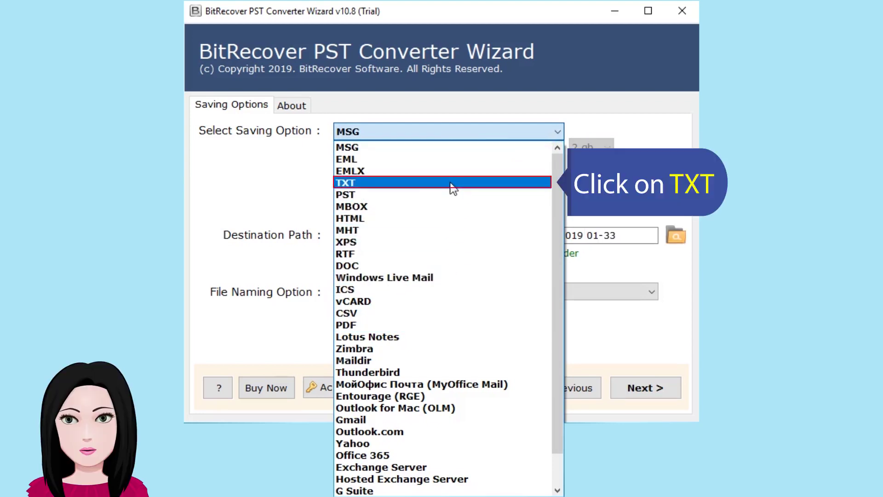
left_click(451, 183)
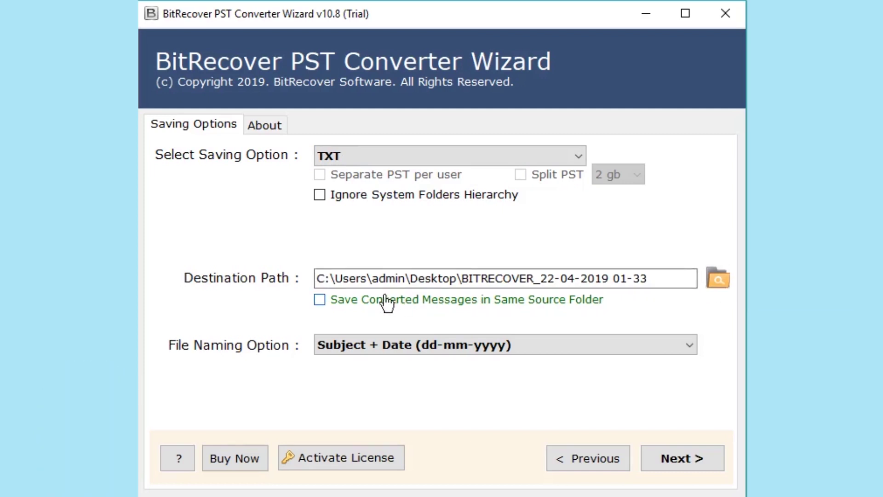
Step: Keep saving to the desktop BITRECOVER folder with Subject + Date (dd-mm-yyyy) naming and convert
left_click(320, 300)
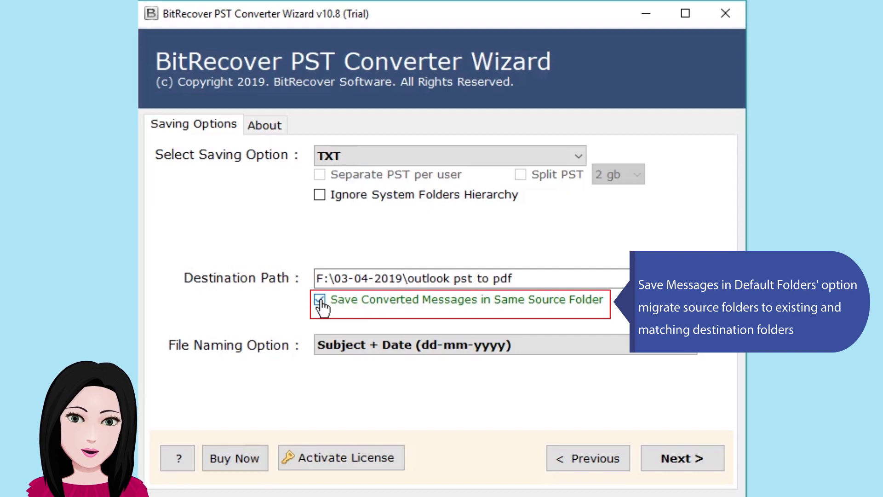
left_click(321, 300)
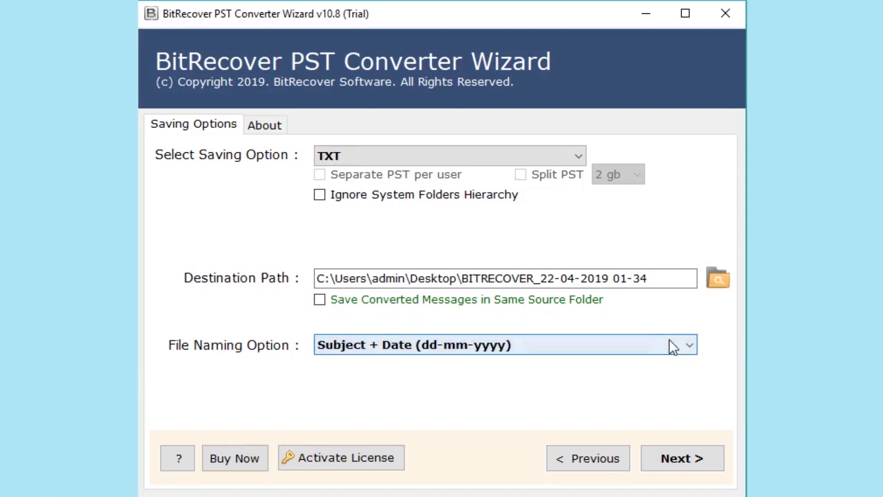
left_click(687, 346)
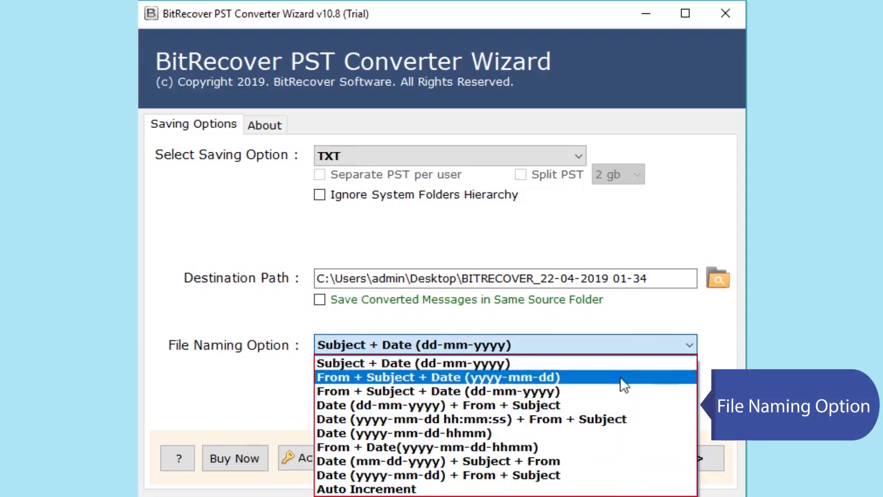
left_click(624, 364)
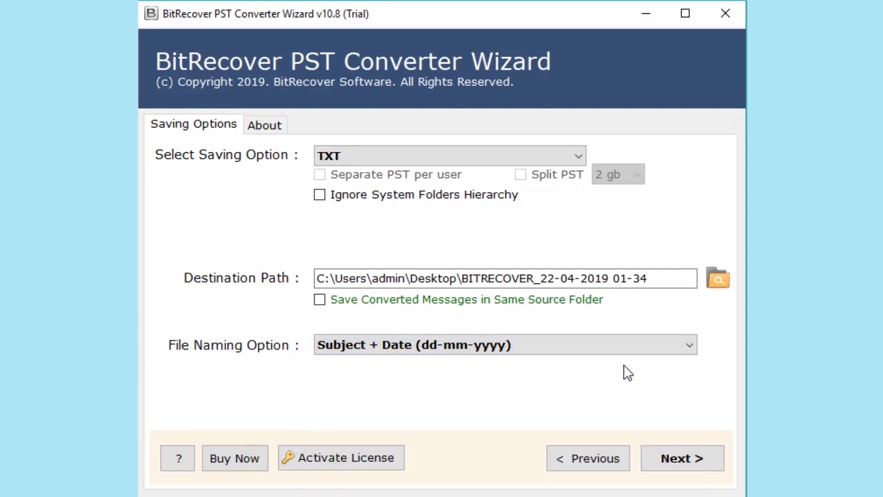
left_click(708, 459)
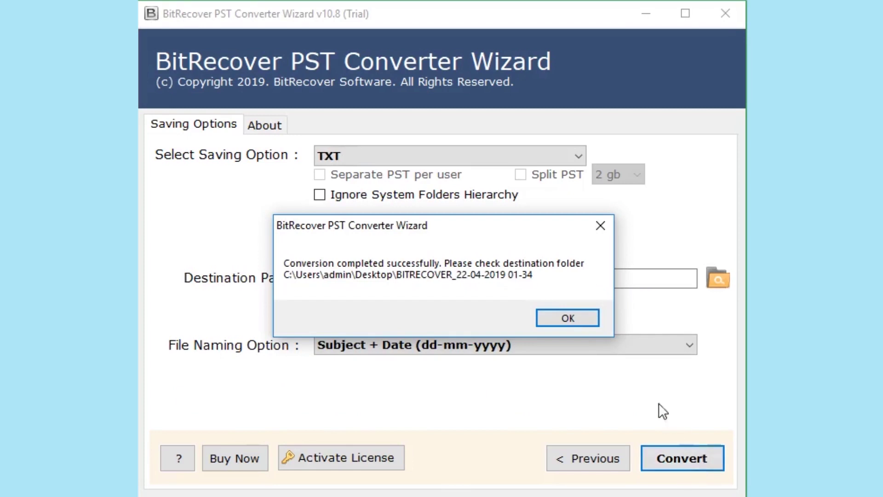
Step: Dismiss the conversion-complete and trial-limit notices (25 of 195 items converted)
left_click(589, 314)
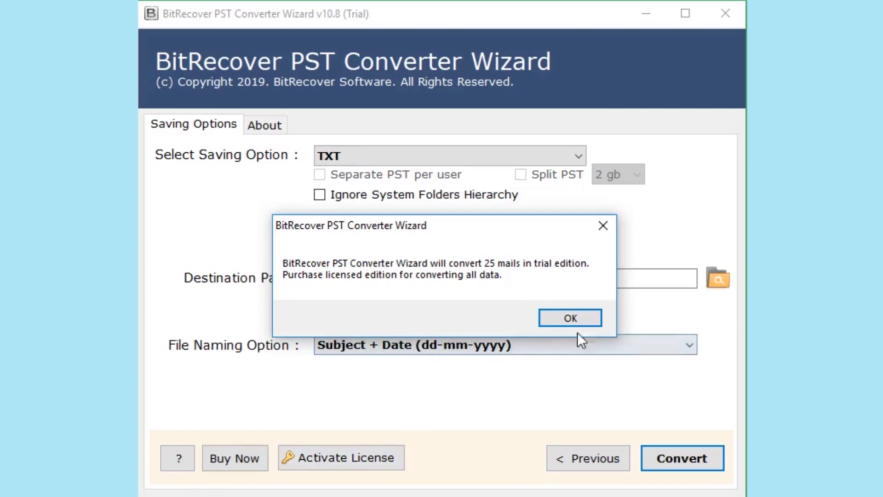
left_click(591, 318)
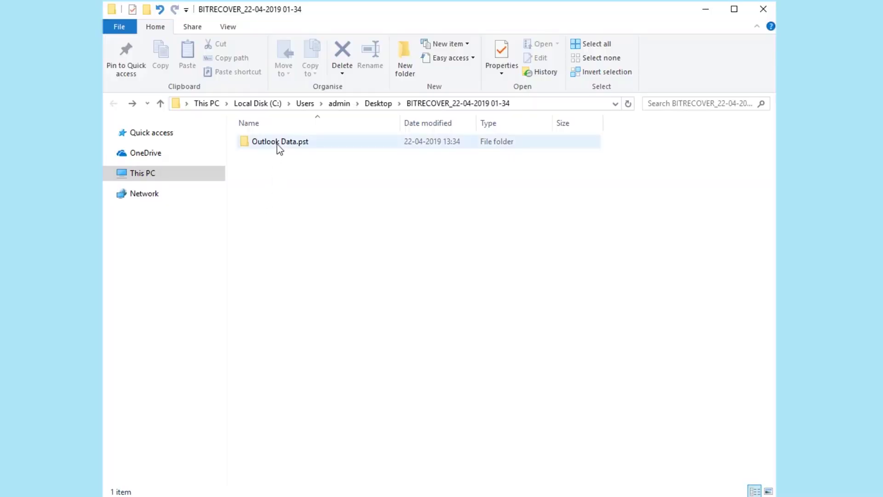
Step: Browse into Outlook Data.pst > Top of Outlook data file > Inbox to see the TXT emails
double_click(277, 144)
double_click(277, 145)
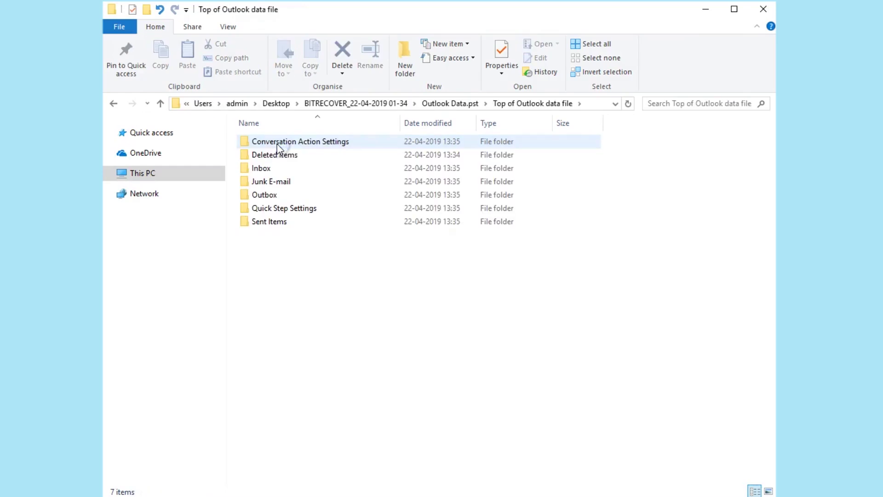
double_click(277, 169)
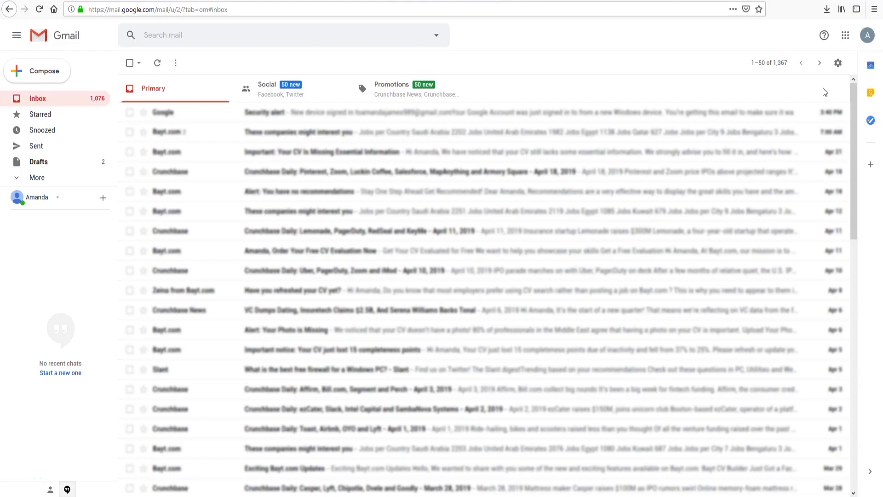
Step: Switch from Gmail to Google Drive's My Drive and bring up the New menu
left_click(844, 36)
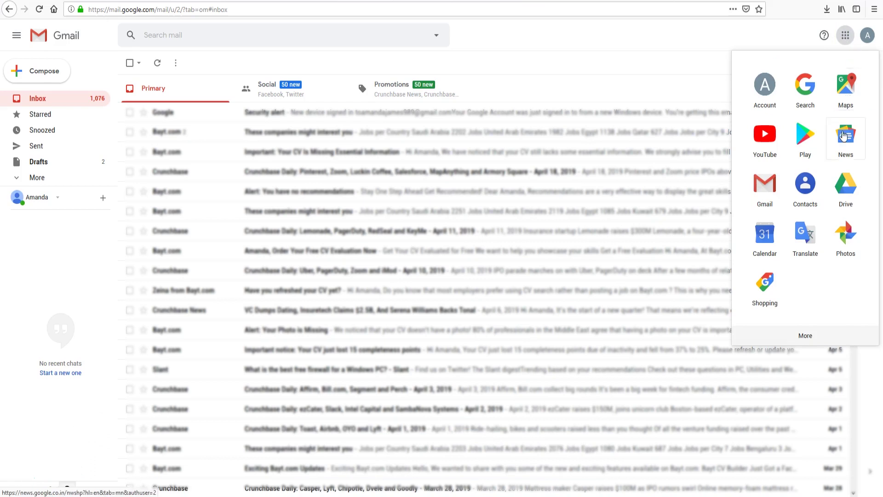
left_click(850, 186)
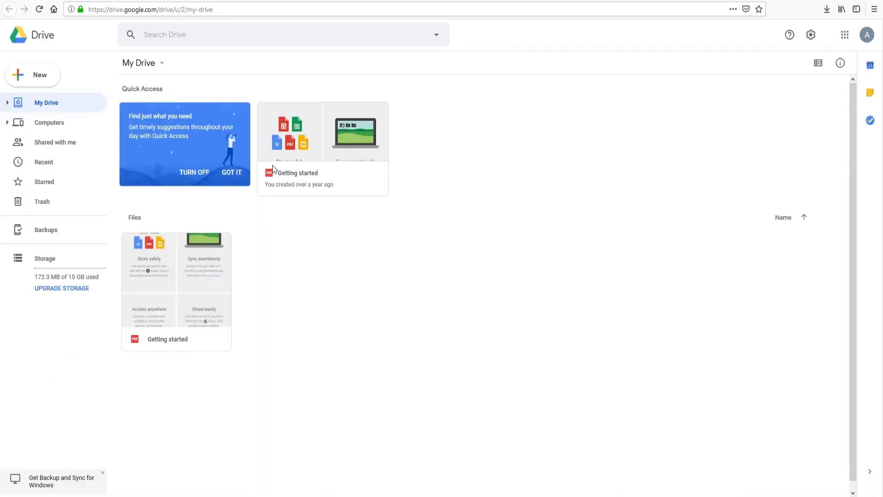
left_click(37, 79)
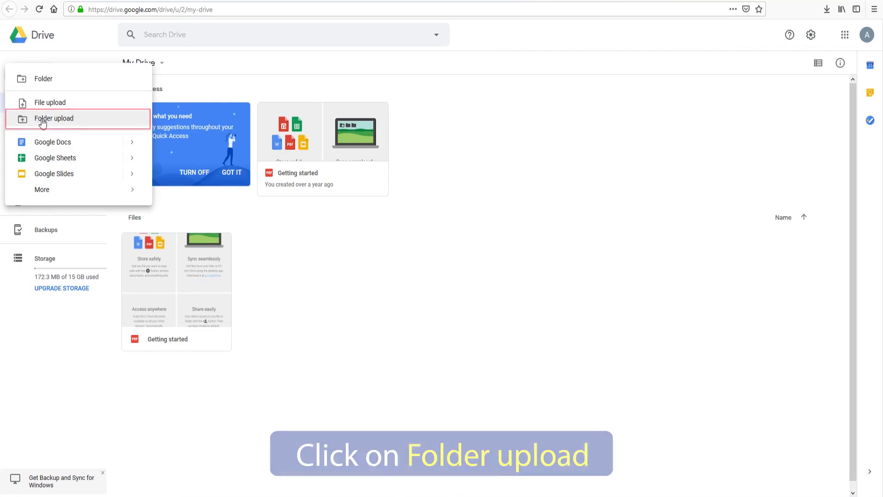
Step: Folder-upload the Outlook Data.pst output folder to My Drive, all 37 items completing
left_click(75, 118)
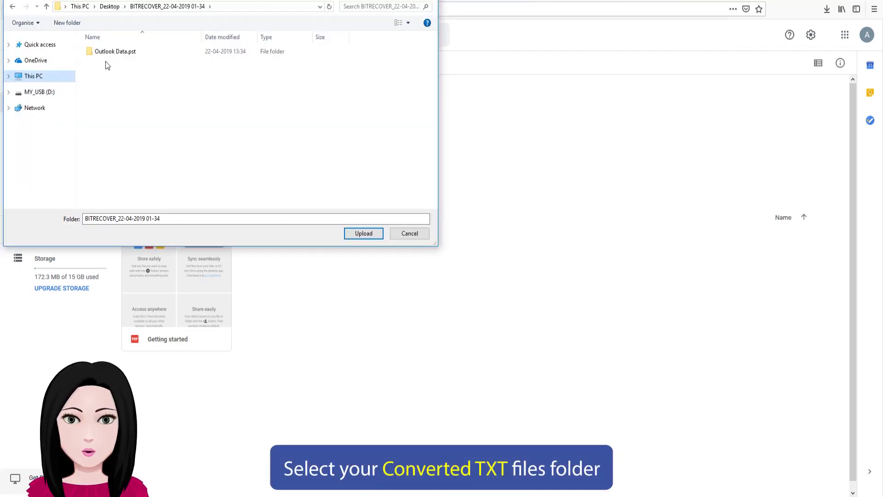
left_click(109, 54)
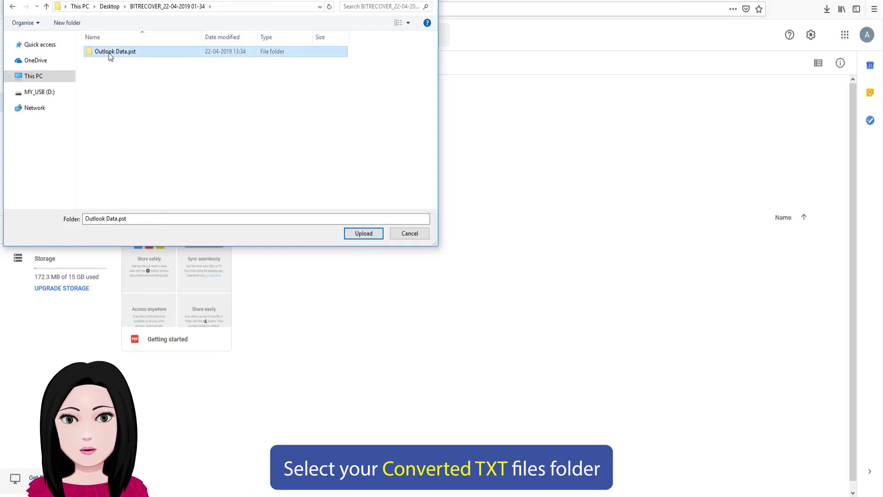
left_click(366, 233)
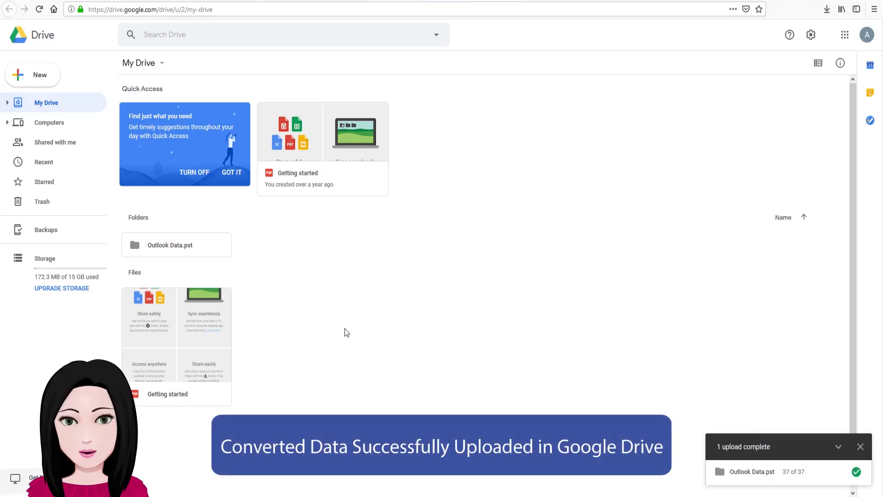
Step: Navigate Outlook Data.pst > Top of Outlook data file > Inbox in Drive and preview the first TXT email
left_click(162, 246)
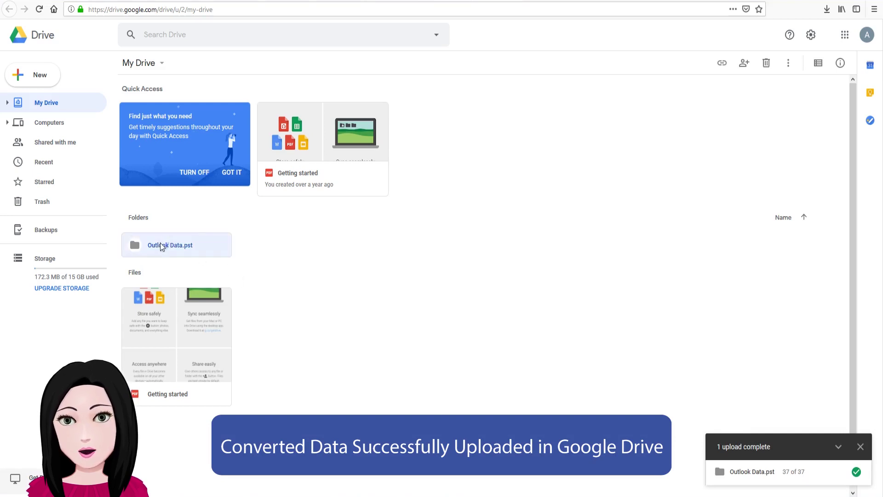
double_click(162, 246)
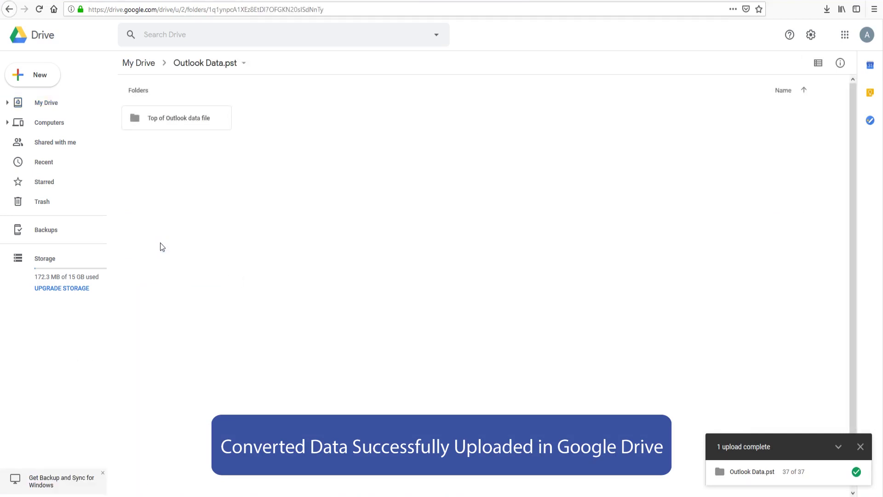
double_click(181, 121)
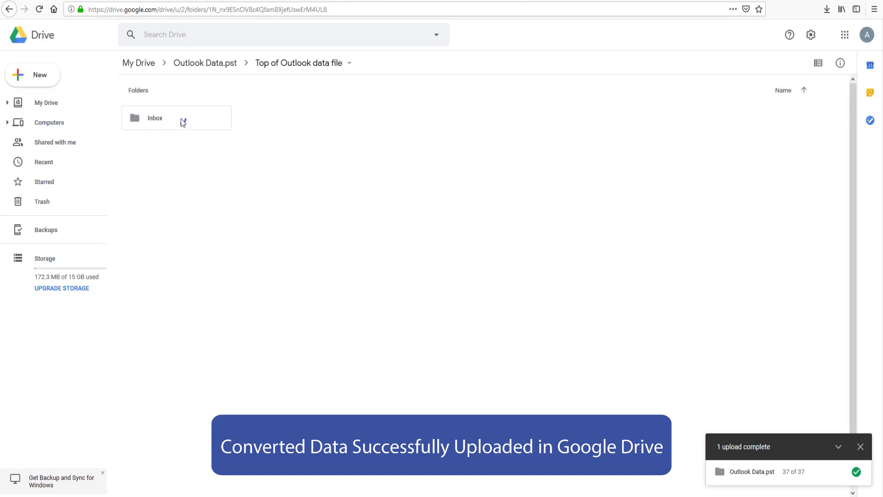
double_click(183, 122)
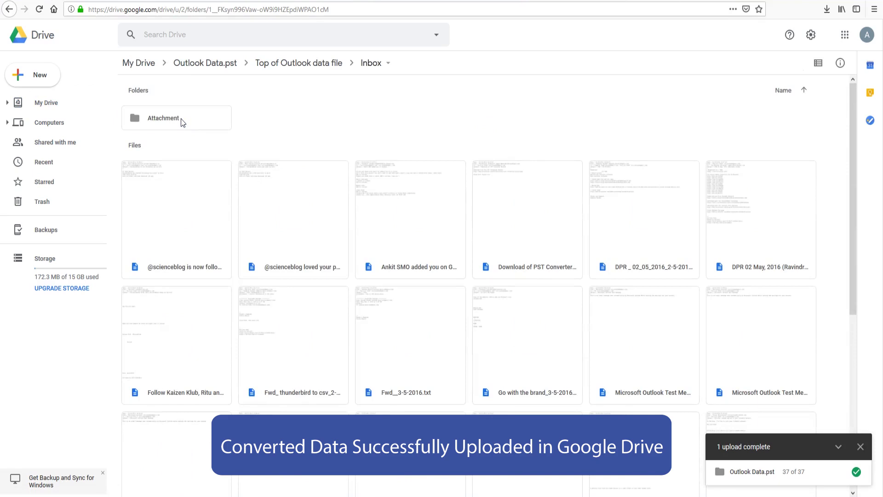
double_click(178, 228)
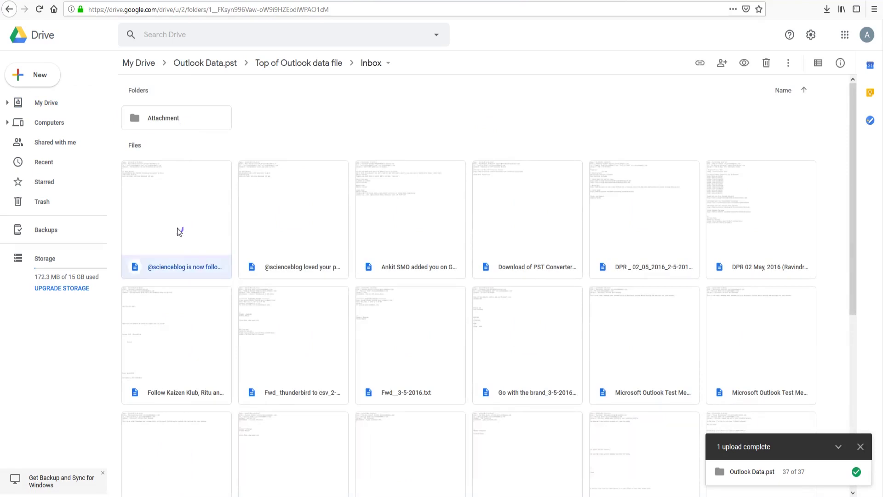